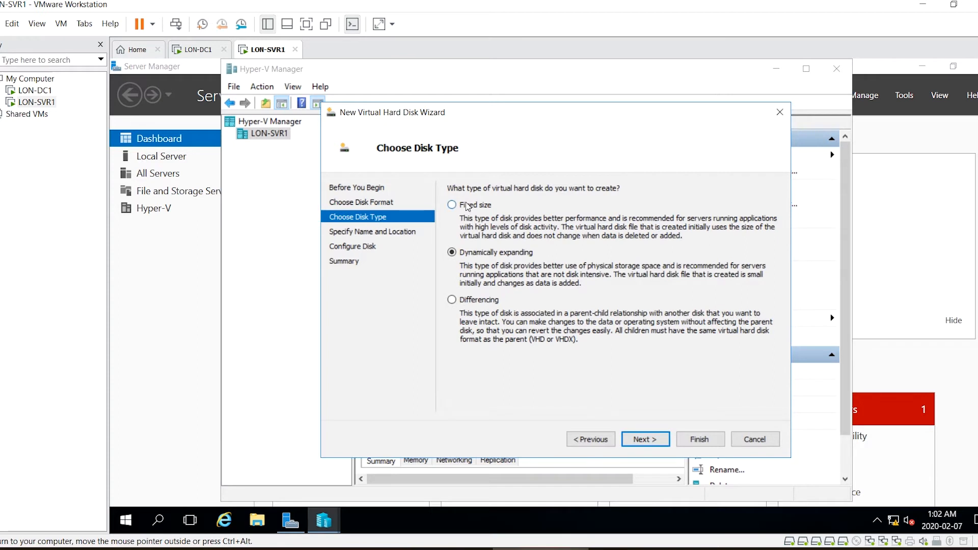
Choose a fixed-size type for the new virtual hard disk and name it Fixed1 in the default location.
{"action": "left_click", "coordinate": [466, 205]}
{"action": "left_click", "coordinate": [646, 439]}
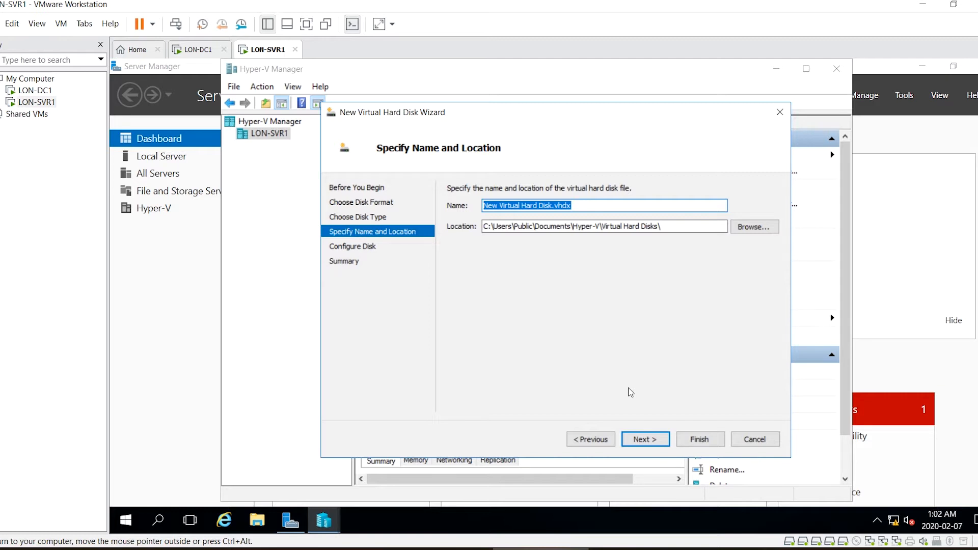
{"action": "type", "text": "Fixed1"}
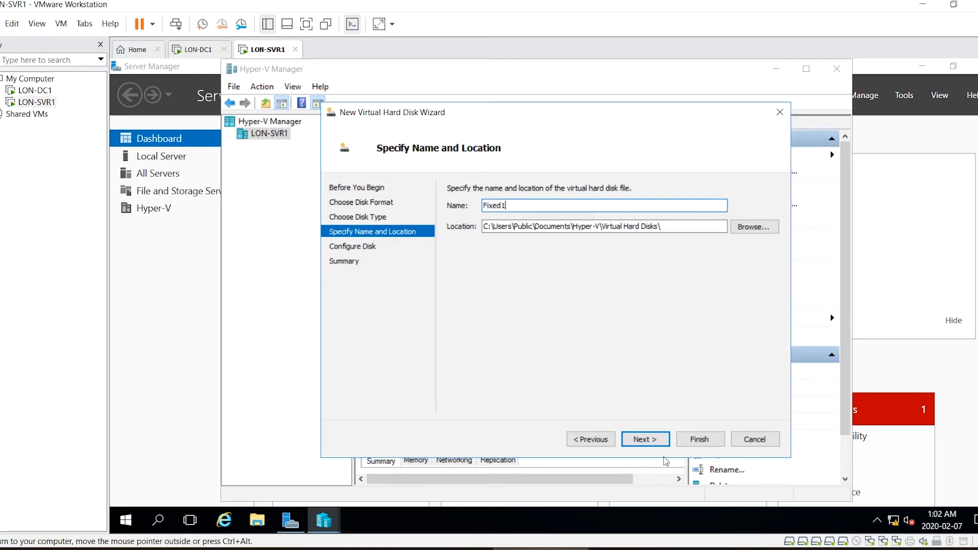
{"action": "left_click", "coordinate": [652, 439]}
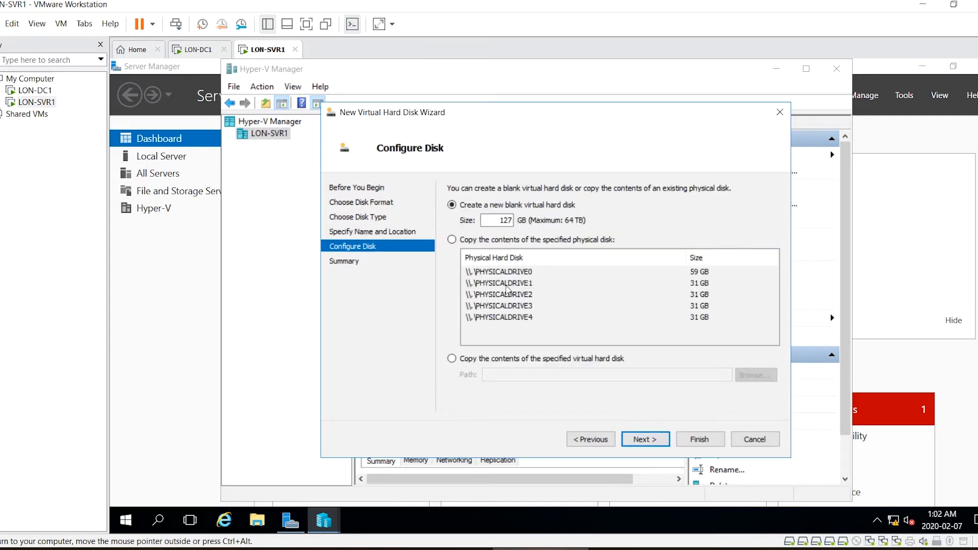
Set the new blank virtual hard disk's size to 20 GB and create the disk.
{"action": "double_click", "coordinate": [487, 222]}
{"action": "type", "text": "20"}
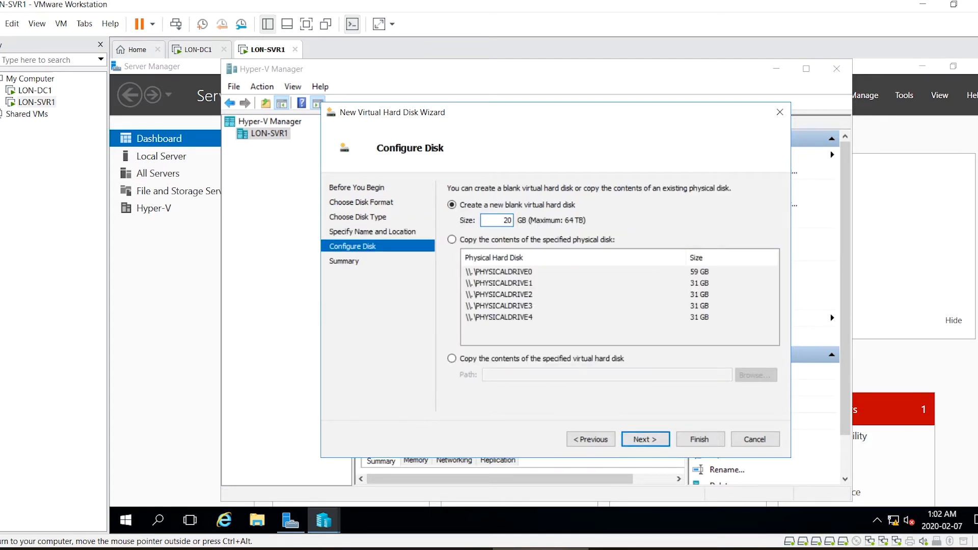
{"action": "left_click", "coordinate": [645, 439]}
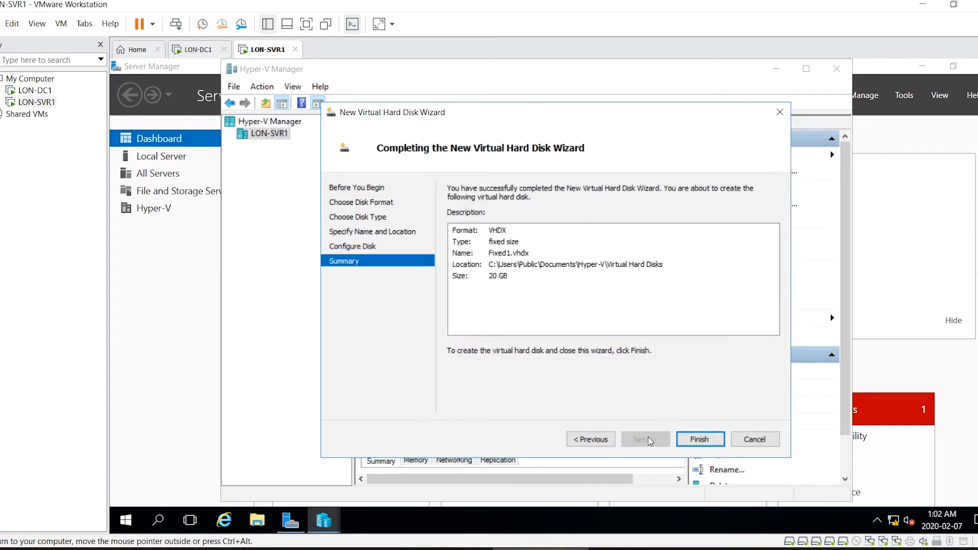
{"action": "left_click", "coordinate": [698, 440]}
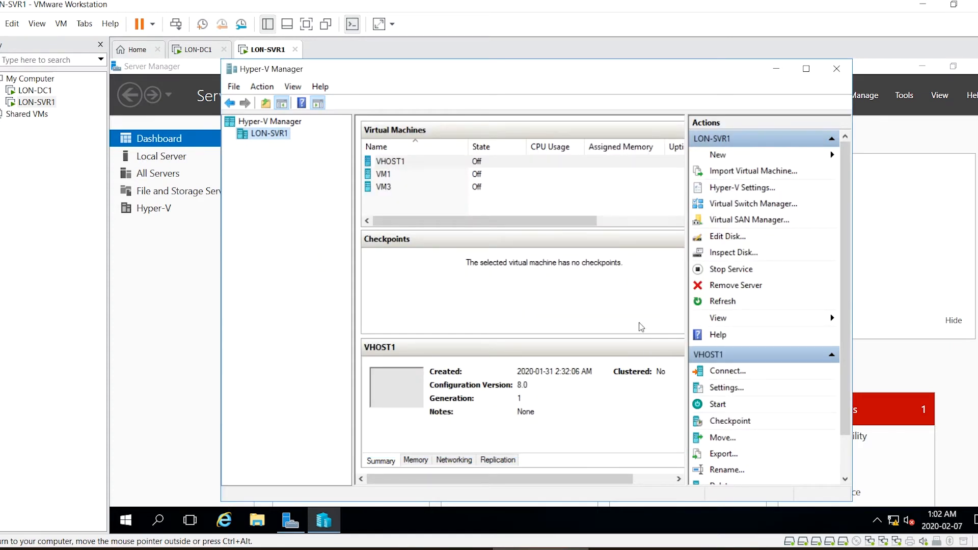
Close Hyper-V Manager and reopen it from Server Manager.
{"action": "left_click", "coordinate": [834, 73]}
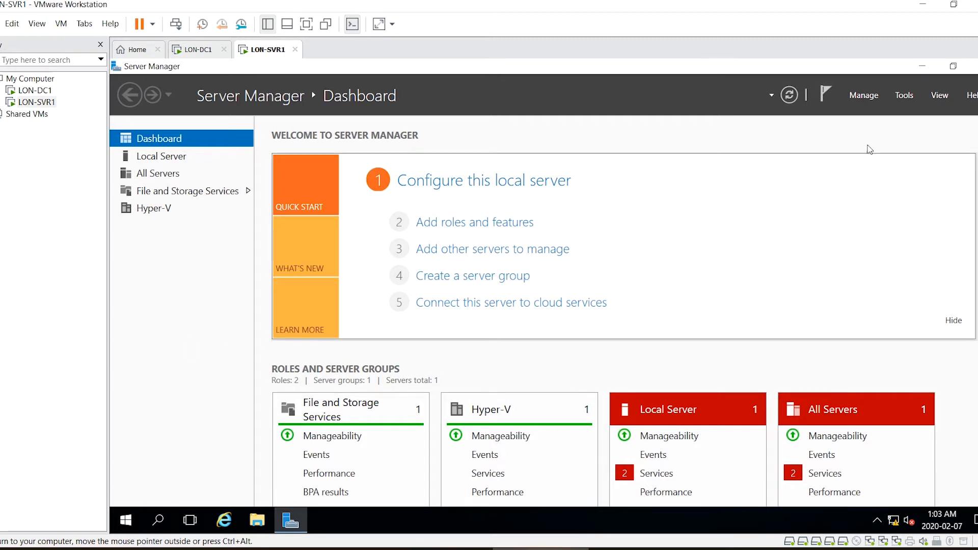
{"action": "left_click", "coordinate": [903, 97]}
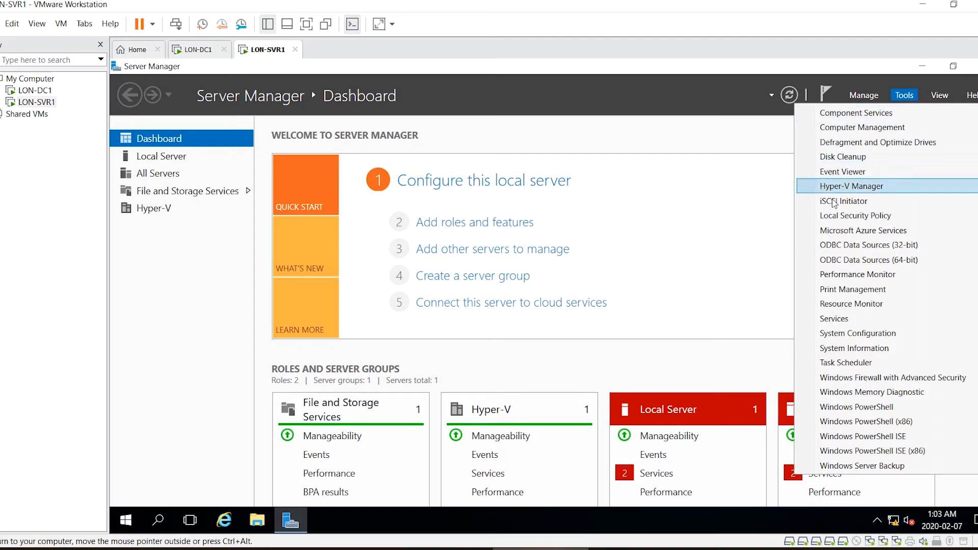
{"action": "left_click", "coordinate": [868, 188]}
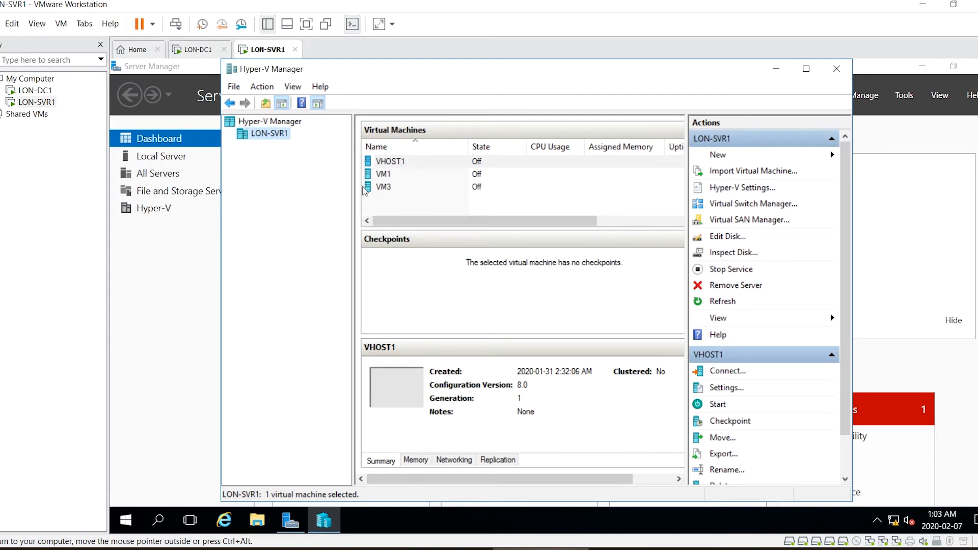
Start editing a virtual hard disk on LON-SVR1 and choose the Fixed1 disk file.
{"action": "right_click", "coordinate": [273, 133]}
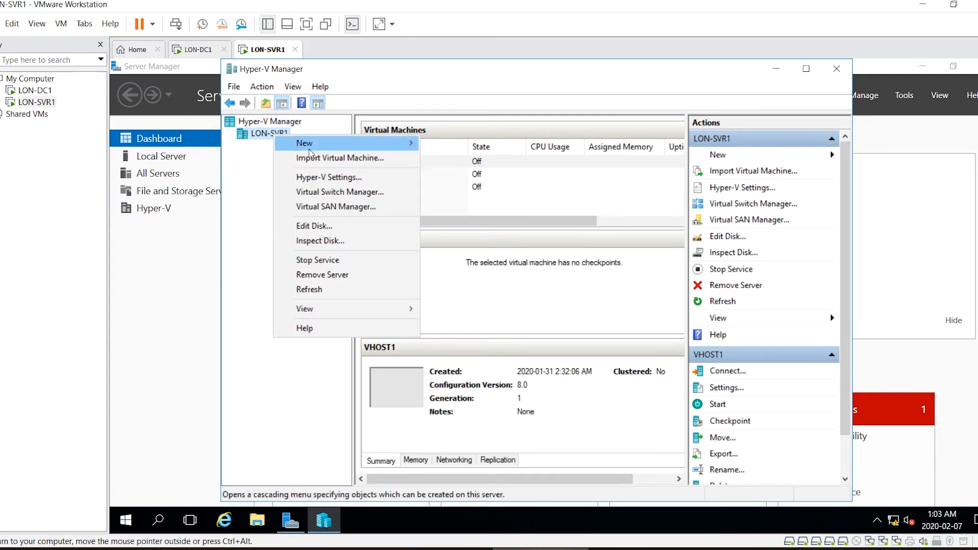
{"action": "left_click", "coordinate": [335, 229]}
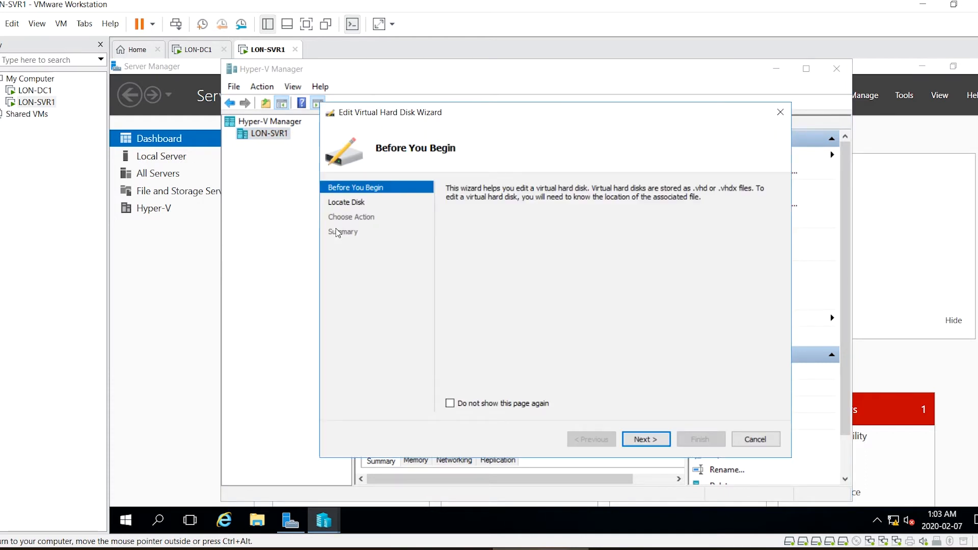
{"action": "left_click", "coordinate": [644, 439]}
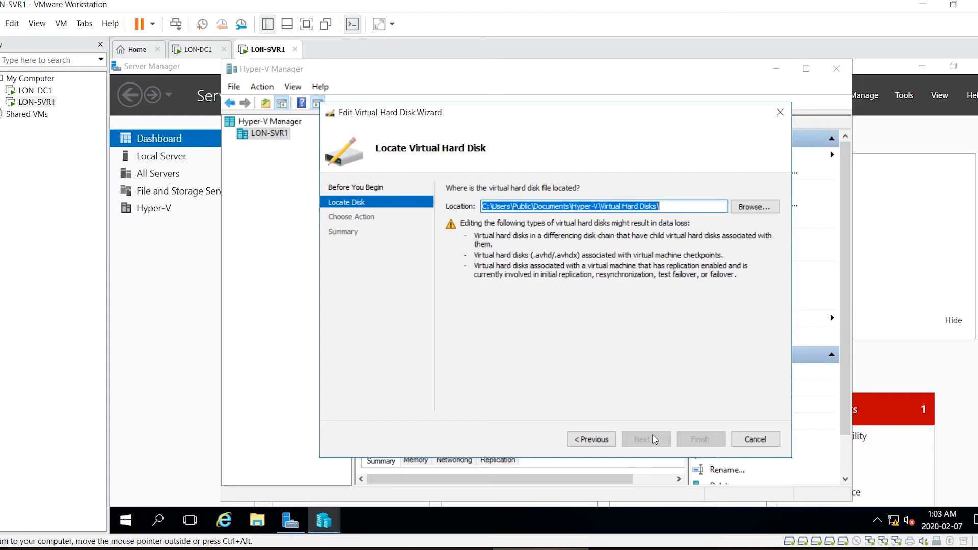
{"action": "left_click", "coordinate": [757, 209]}
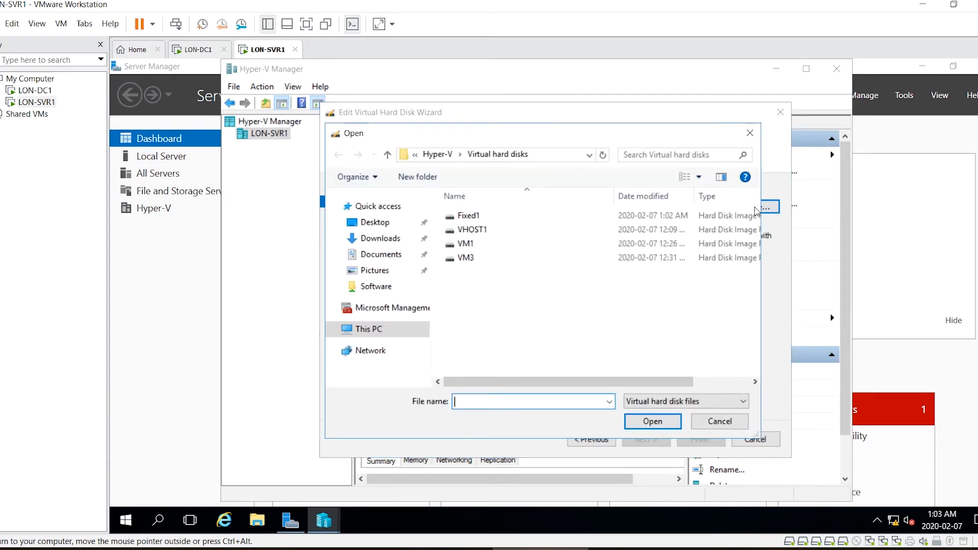
{"action": "left_click", "coordinate": [463, 215]}
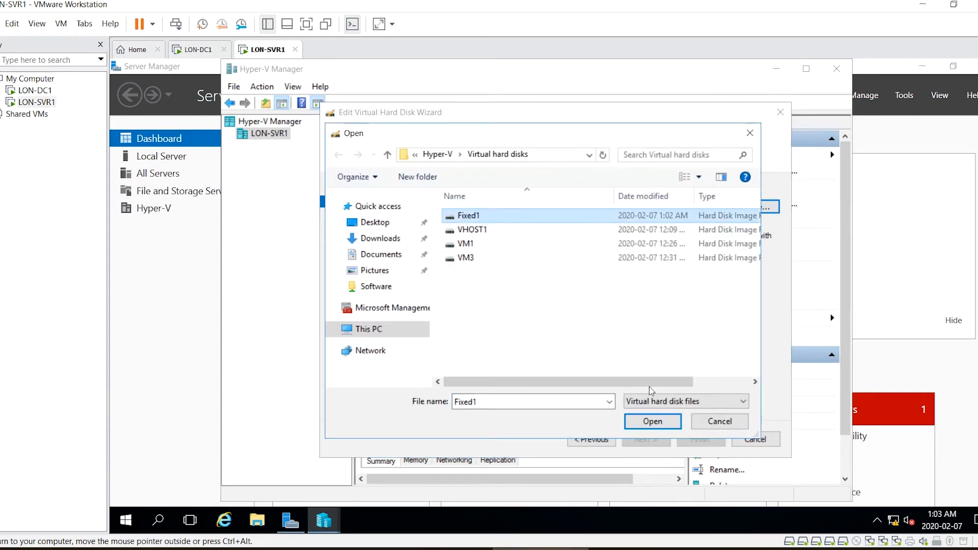
{"action": "left_click", "coordinate": [650, 423]}
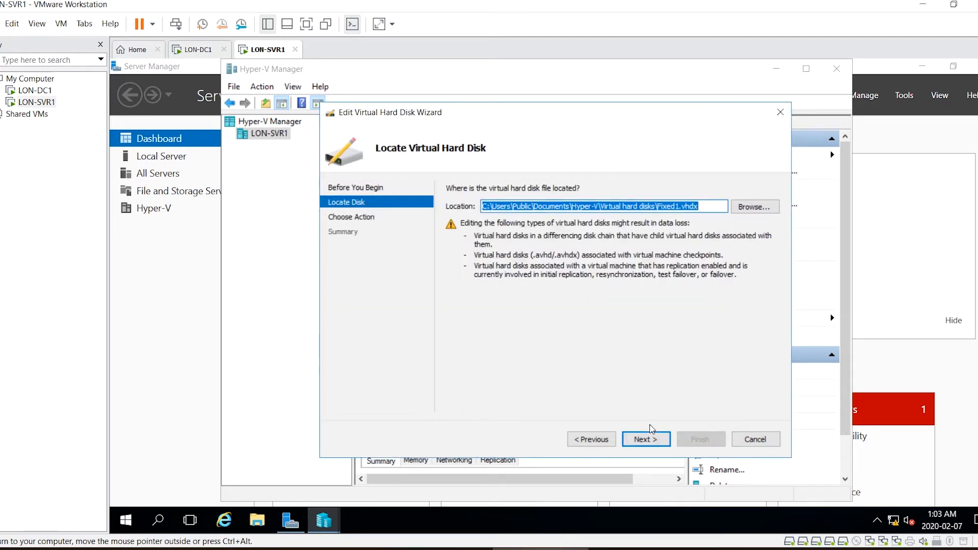
{"action": "left_click", "coordinate": [656, 444]}
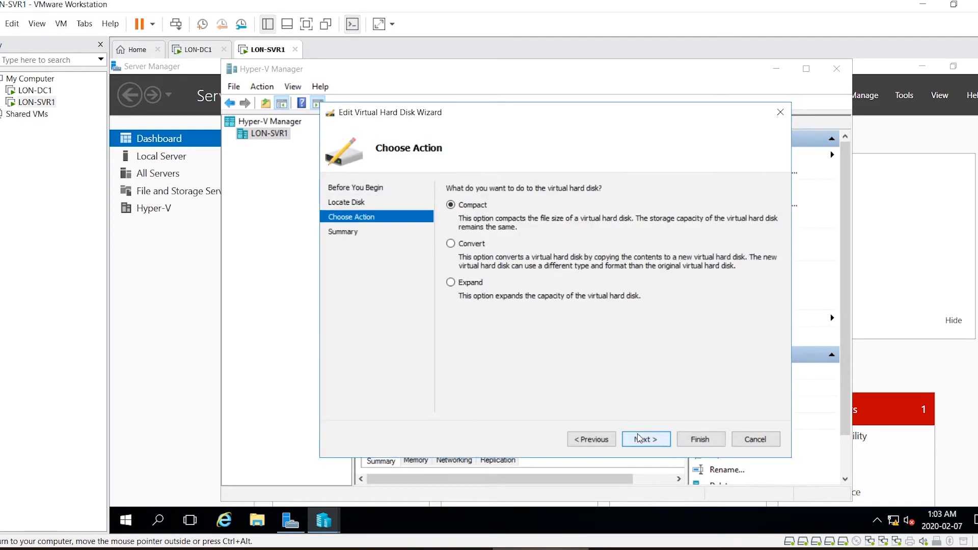
Expand the Fixed1 virtual hard disk to 25 GB and finish the edit.
{"action": "left_click", "coordinate": [479, 284]}
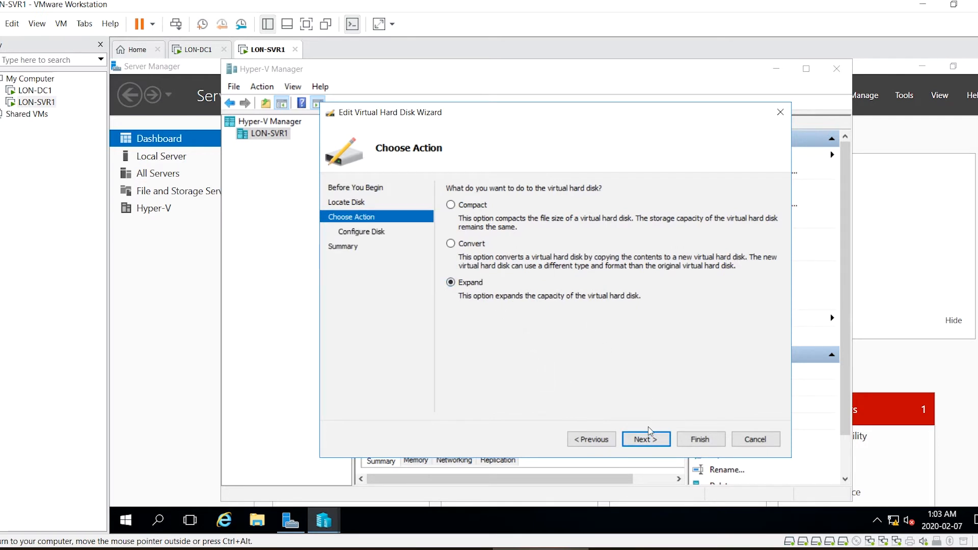
{"action": "left_click", "coordinate": [645, 439]}
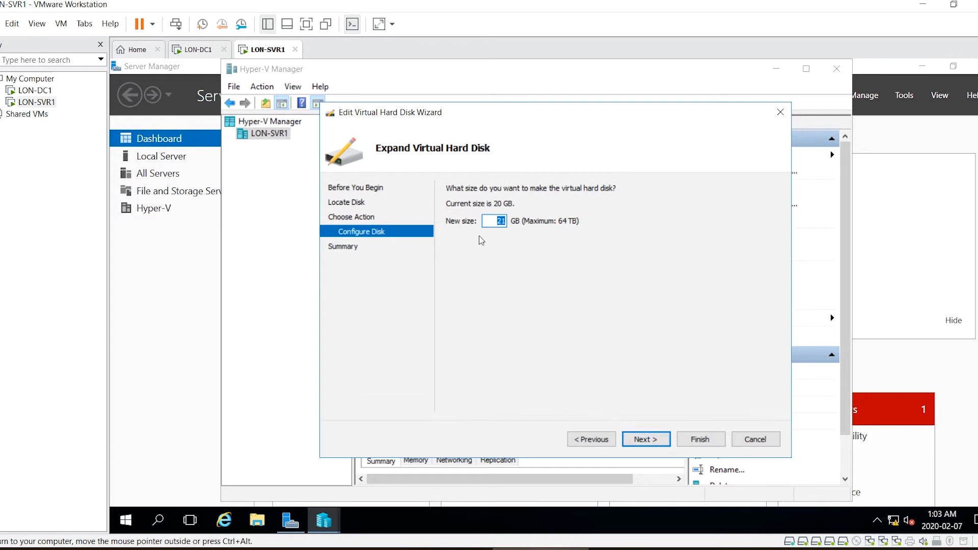
{"action": "type", "text": "25"}
{"action": "left_click", "coordinate": [647, 442]}
{"action": "left_click", "coordinate": [702, 439]}
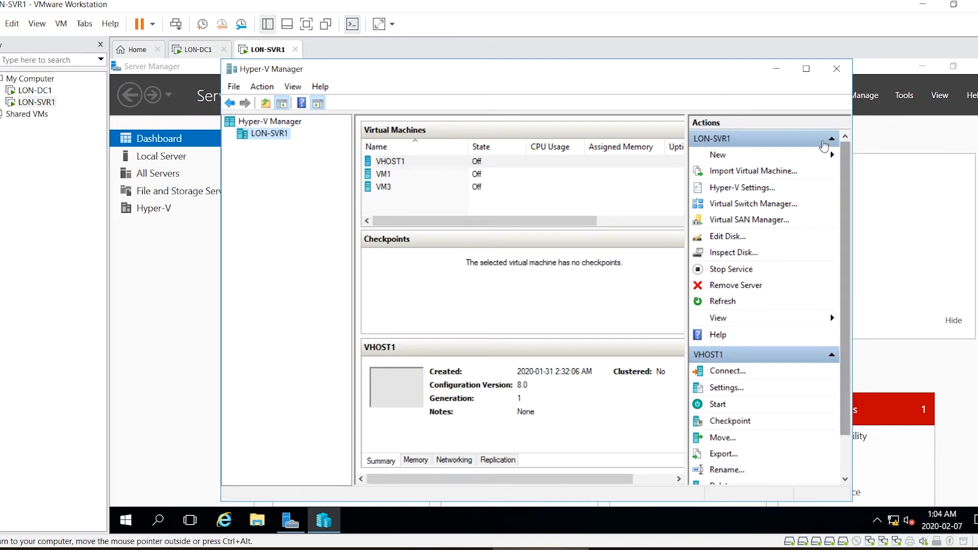
Close the Hyper-V Manager window and launch Hyper-V Manager again from Server Manager.
{"action": "left_click", "coordinate": [829, 69]}
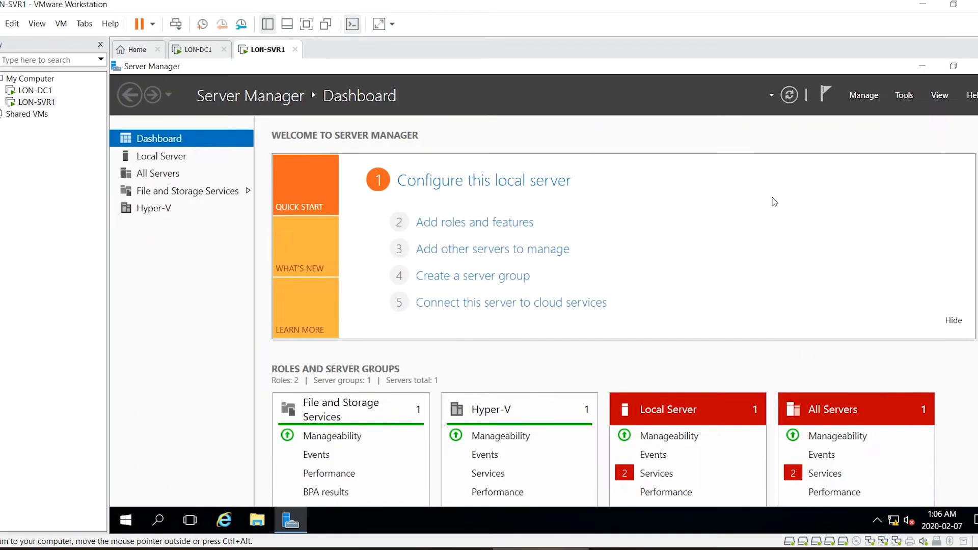
{"action": "left_click", "coordinate": [905, 95]}
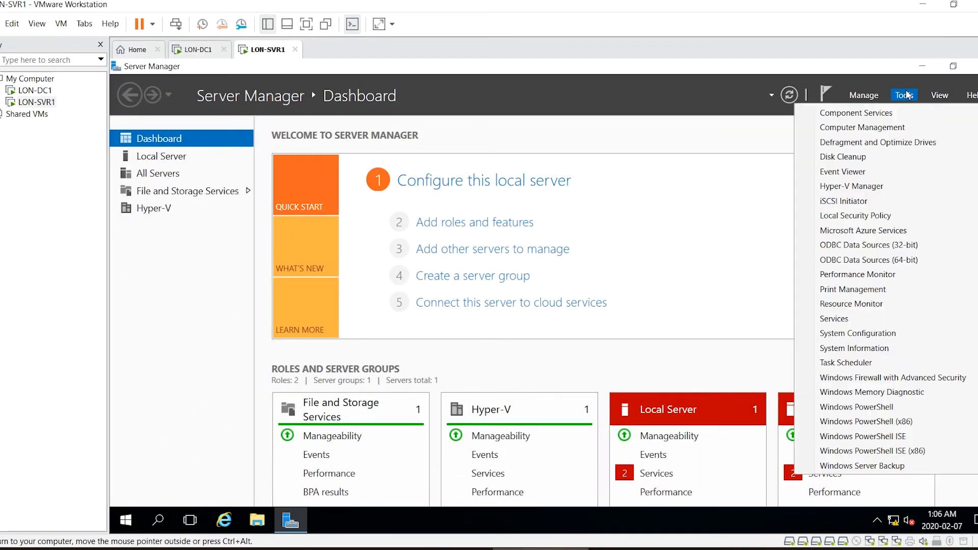
{"action": "left_click", "coordinate": [862, 186]}
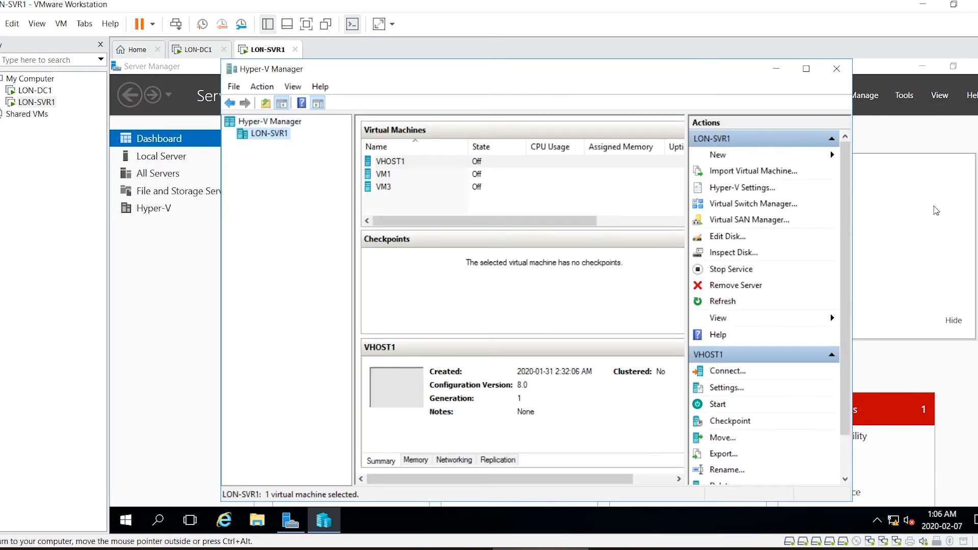
Start a new virtual machine on LON-SVR1 and name it VM4, keeping the default storage location.
{"action": "right_click", "coordinate": [270, 130]}
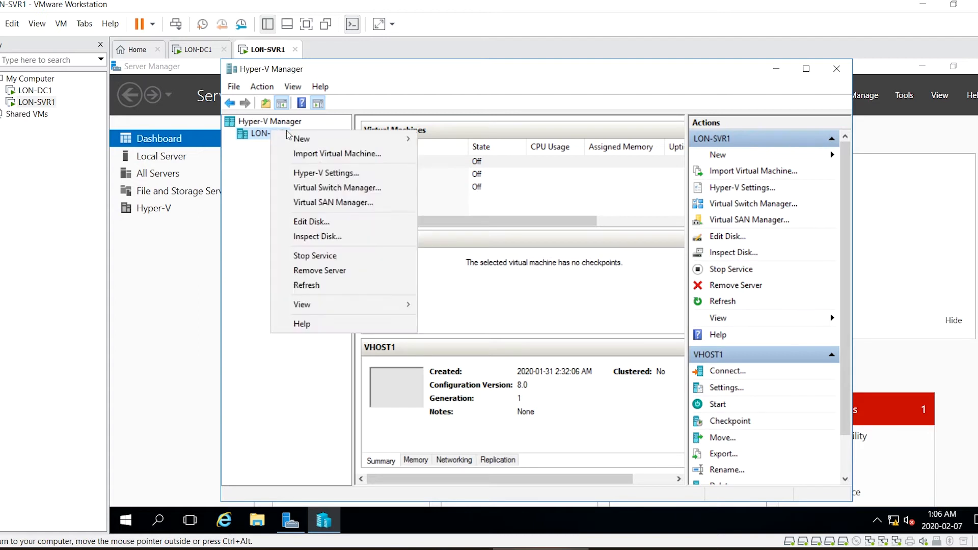
{"action": "mouse_move", "coordinate": [356, 139]}
{"action": "left_click", "coordinate": [451, 137]}
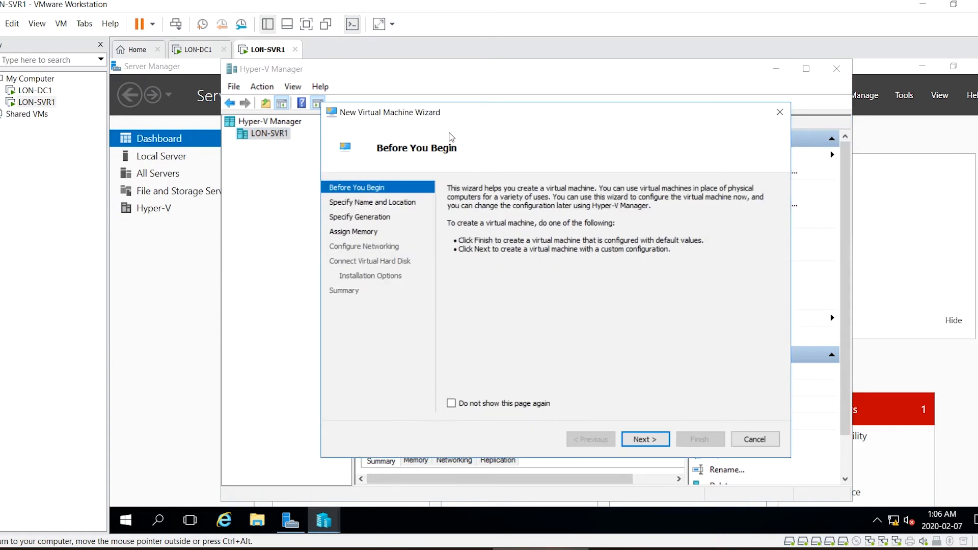
{"action": "left_click", "coordinate": [645, 439]}
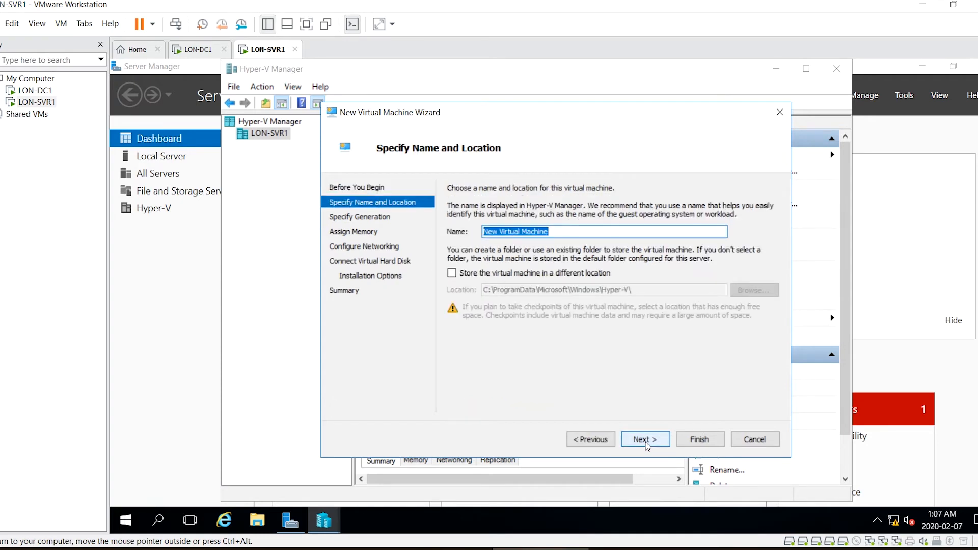
{"action": "type", "text": "VM4"}
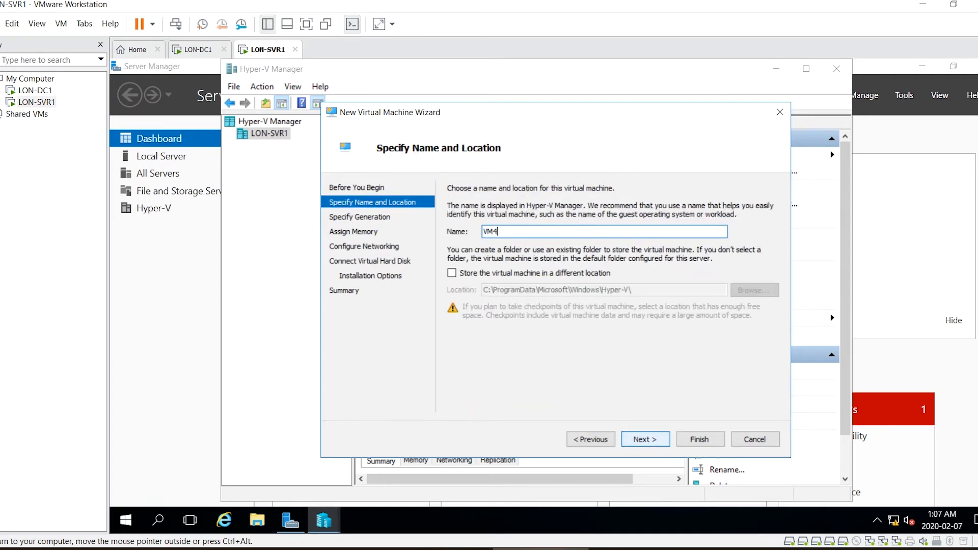
{"action": "left_click", "coordinate": [661, 439]}
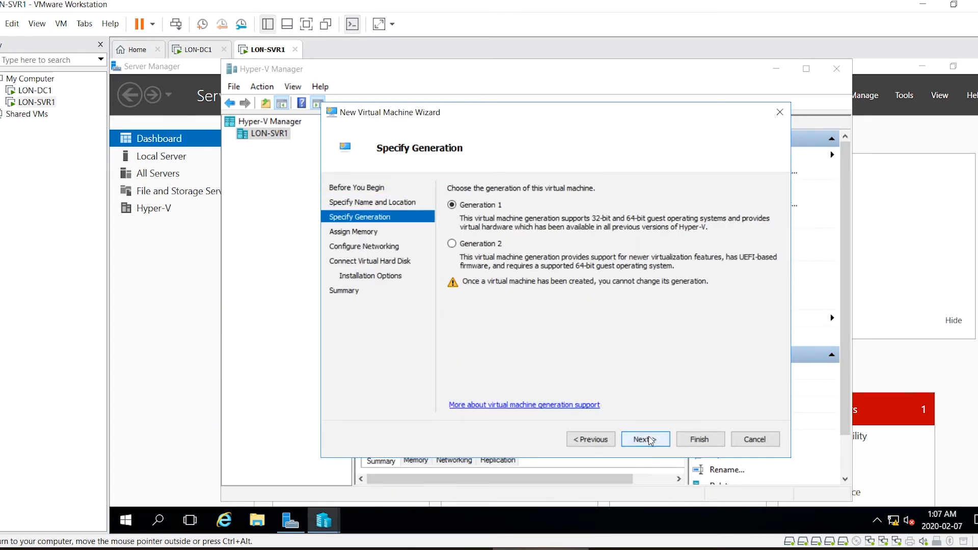
Accept Generation 1 and 1024 MB startup memory, enable Dynamic Memory, and leave VM4's network adapter not connected.
{"action": "left_click", "coordinate": [649, 441]}
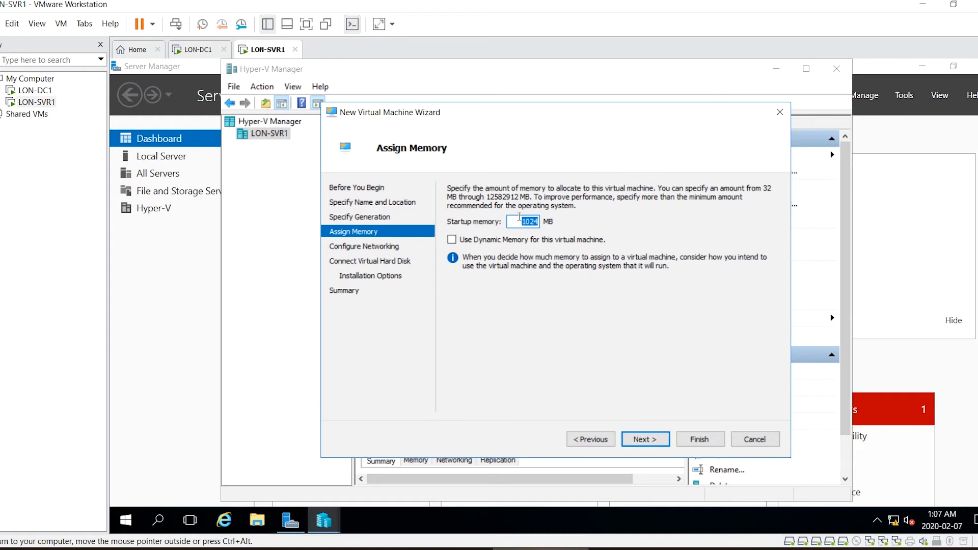
{"action": "left_click", "coordinate": [451, 240]}
{"action": "left_click", "coordinate": [645, 442]}
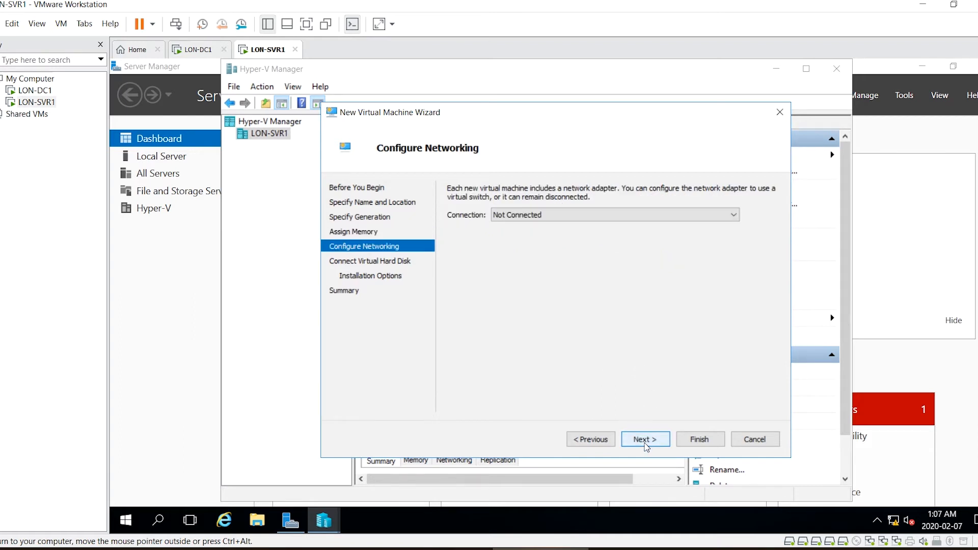
{"action": "left_click", "coordinate": [645, 443]}
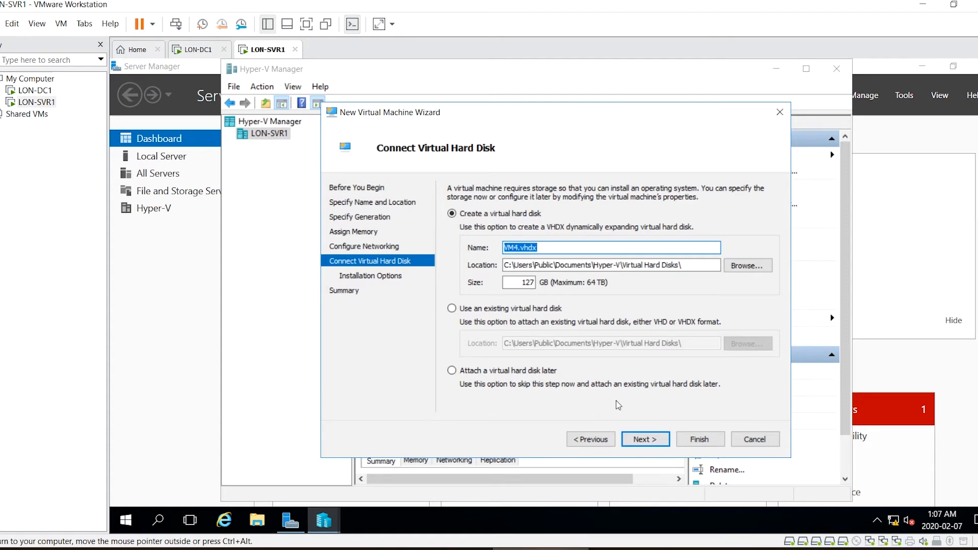
Attach the existing Fixed1.vhdx virtual hard disk to VM4 and continue to the configuration summary.
{"action": "left_click", "coordinate": [506, 310]}
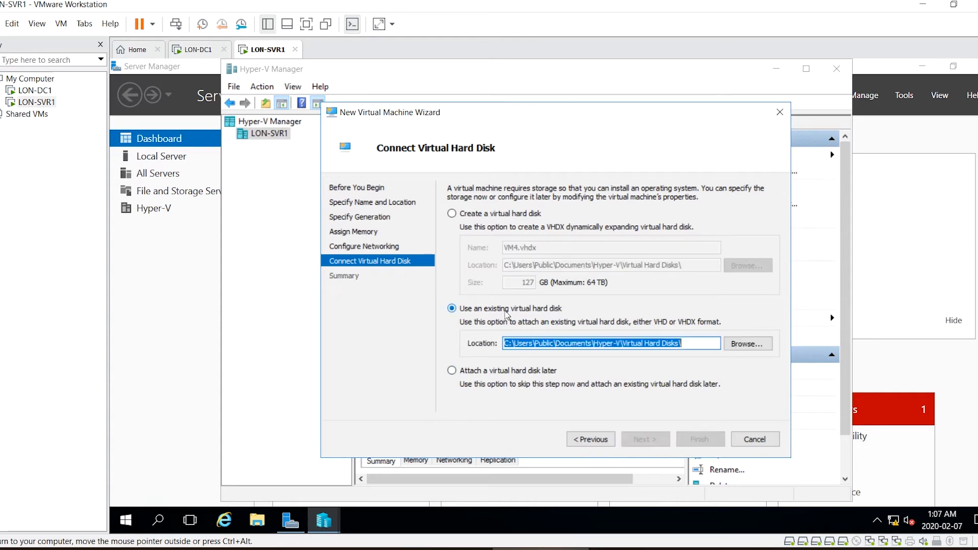
{"action": "left_click", "coordinate": [741, 344]}
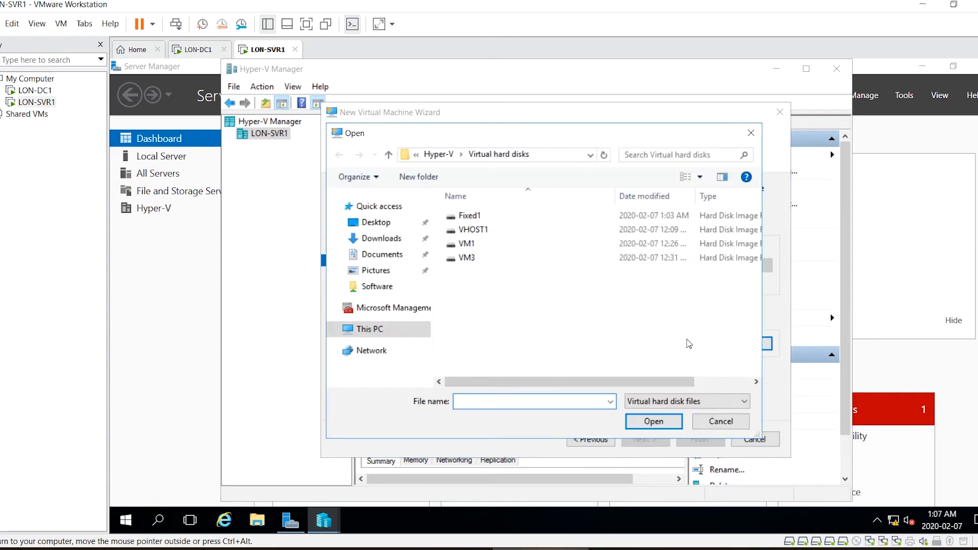
{"action": "left_click", "coordinate": [484, 216]}
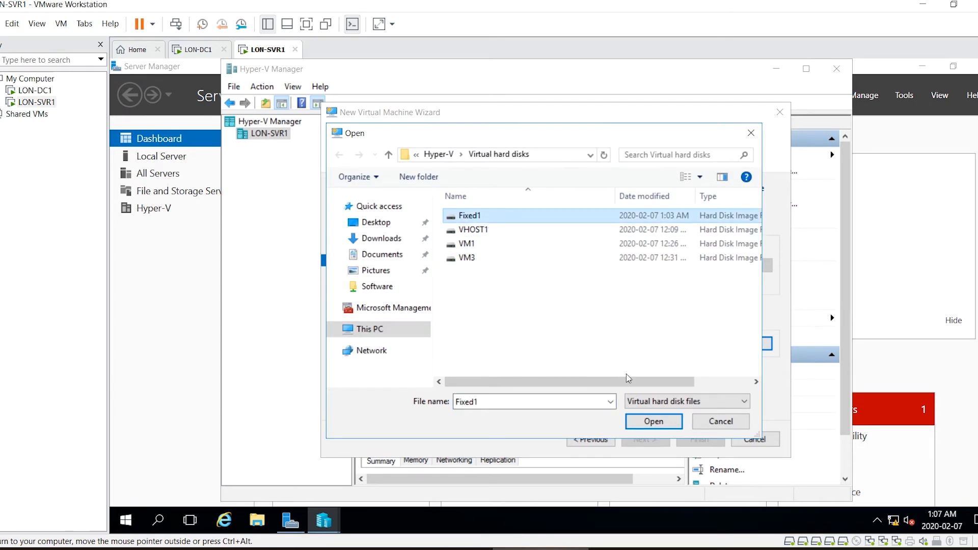
{"action": "left_click", "coordinate": [661, 423]}
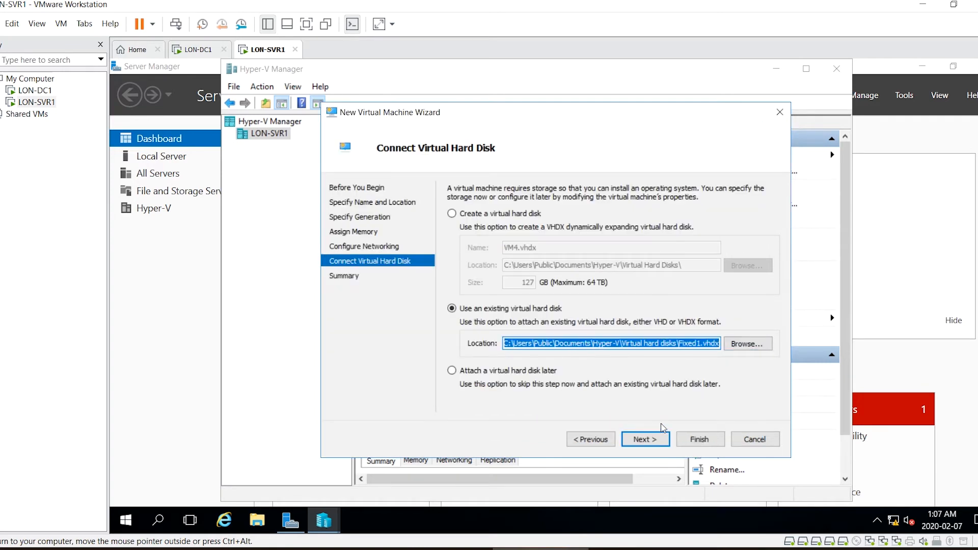
{"action": "left_click", "coordinate": [650, 438]}
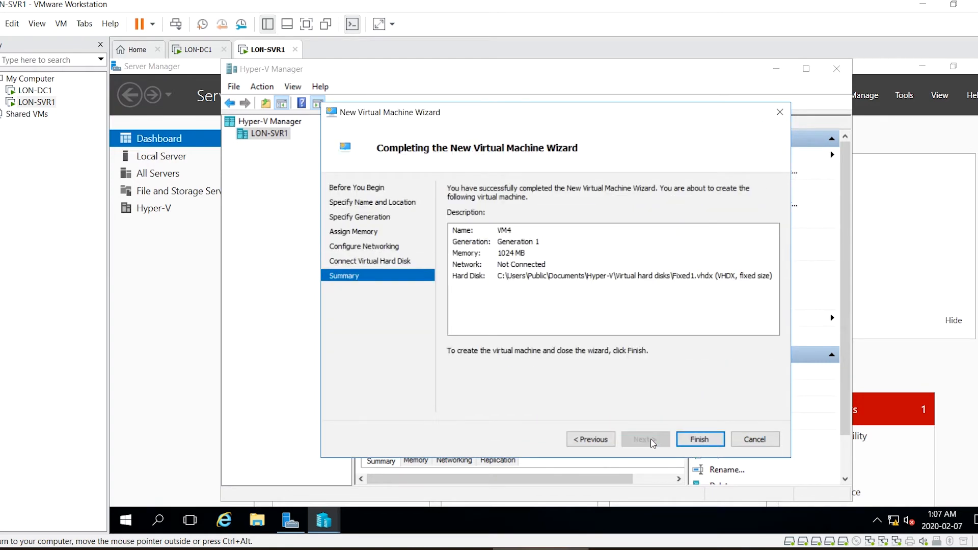
Finish creating VM4 from the configuration summary, close Hyper-V Manager and launch it again from Server Manager.
{"action": "left_click", "coordinate": [701, 440]}
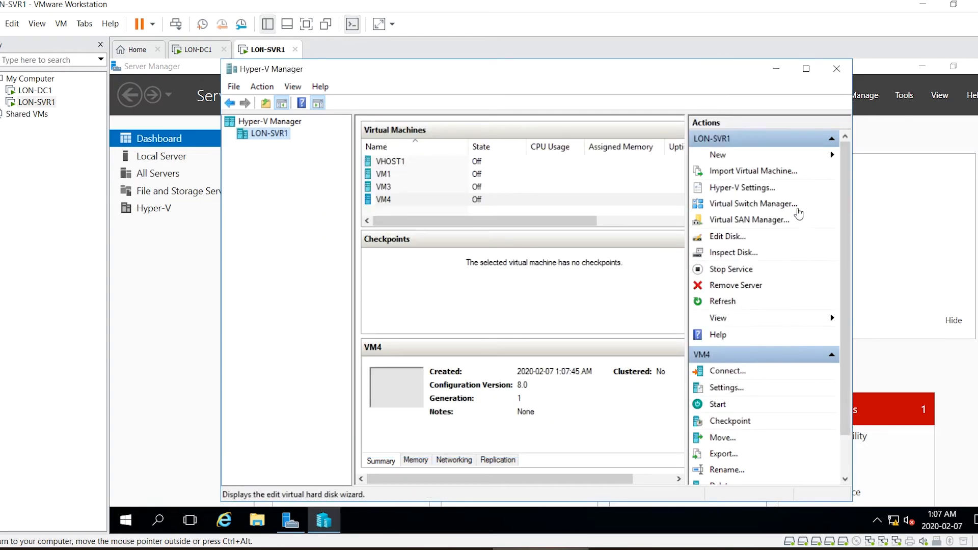
{"action": "left_click", "coordinate": [836, 66]}
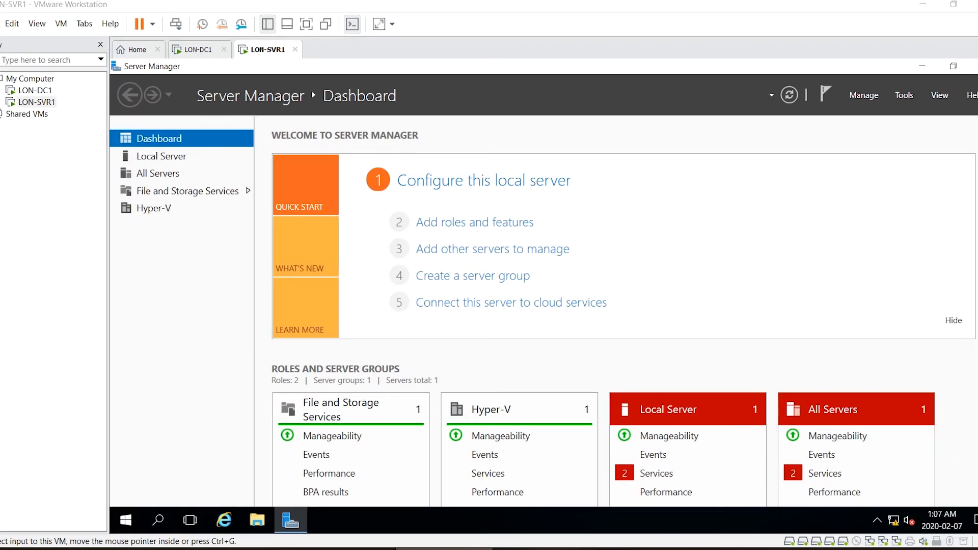
{"action": "left_click", "coordinate": [905, 96]}
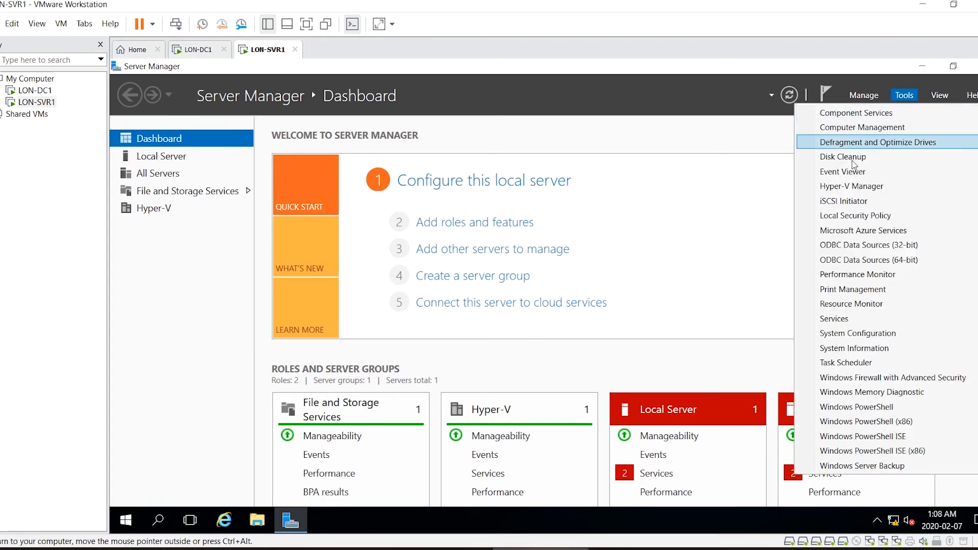
{"action": "left_click", "coordinate": [851, 186]}
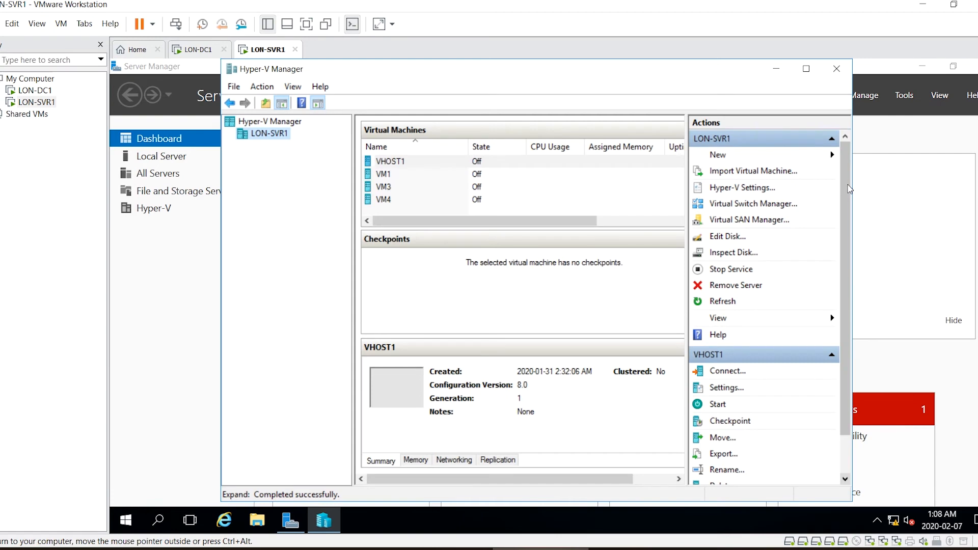
In VM4's settings, enable Quality of Service management for the Fixed1.vhdx hard drive with minimum 50 and maximum 400 IOPS, and save.
{"action": "right_click", "coordinate": [381, 199]}
{"action": "left_click", "coordinate": [425, 228]}
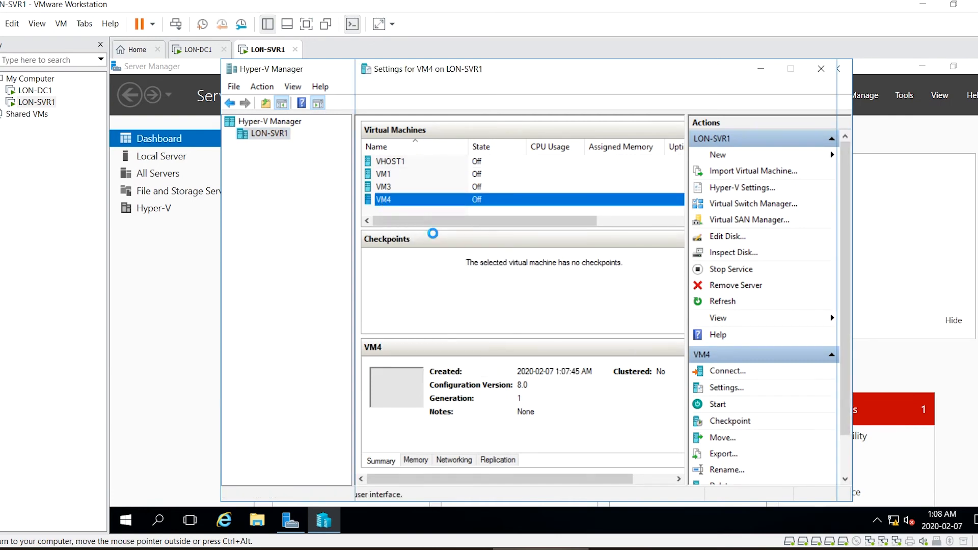
{"action": "left_click", "coordinate": [422, 236]}
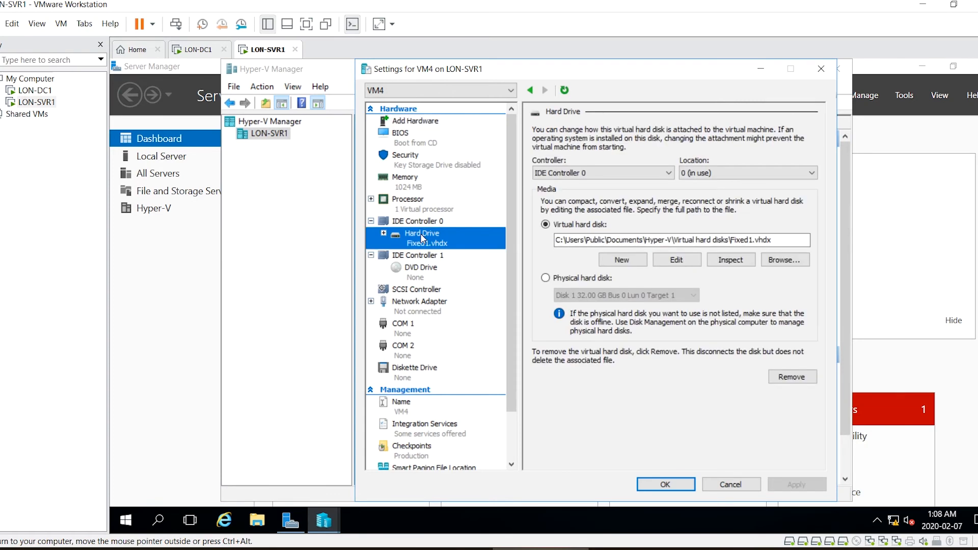
{"action": "left_click", "coordinate": [383, 233]}
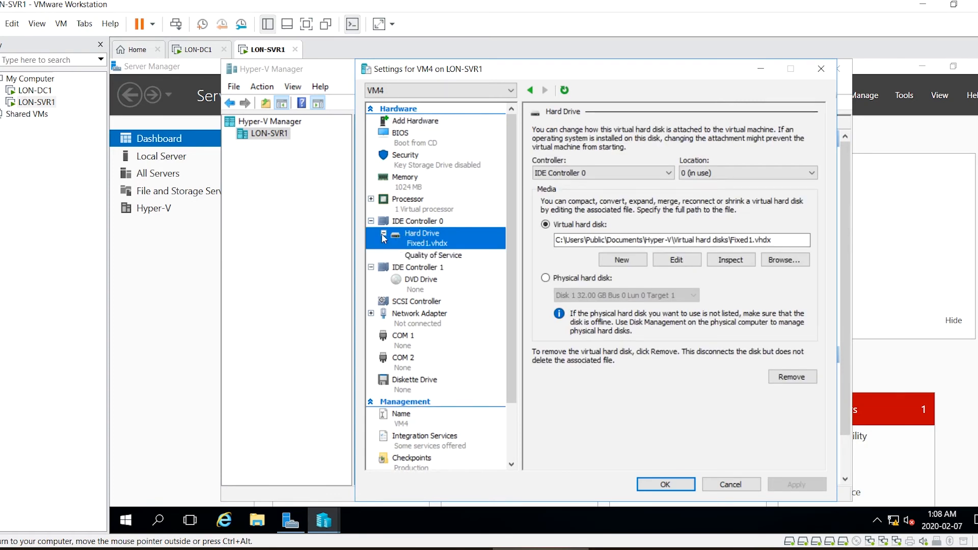
{"action": "left_click", "coordinate": [455, 257]}
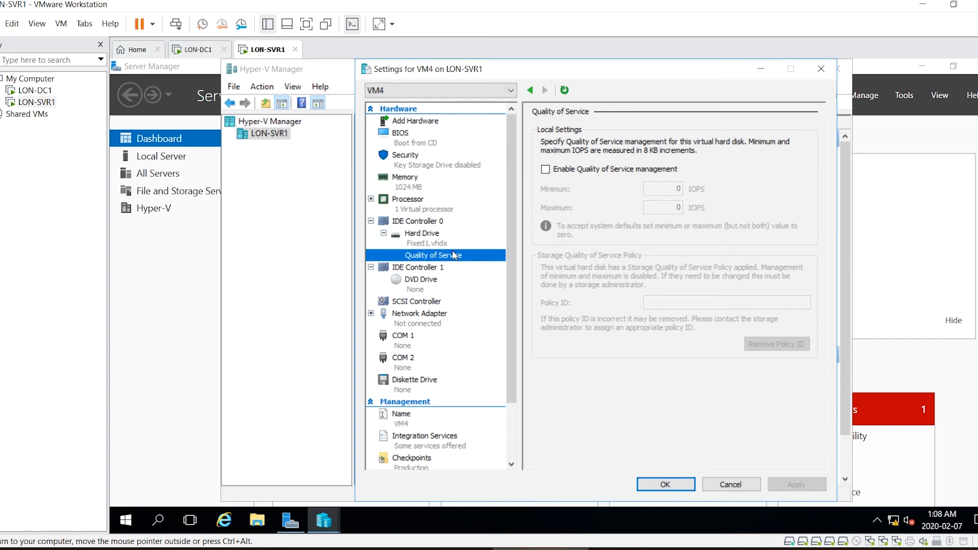
{"action": "left_click", "coordinate": [544, 169]}
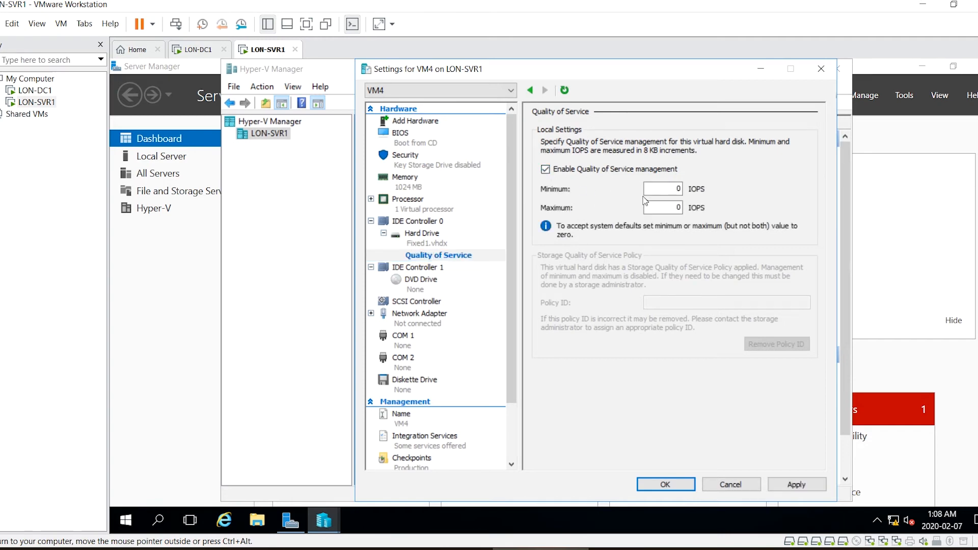
{"action": "left_click", "coordinate": [649, 187]}
{"action": "type", "text": "50"}
{"action": "left_click", "coordinate": [673, 209]}
{"action": "type", "text": "40"}
{"action": "left_click", "coordinate": [795, 484]}
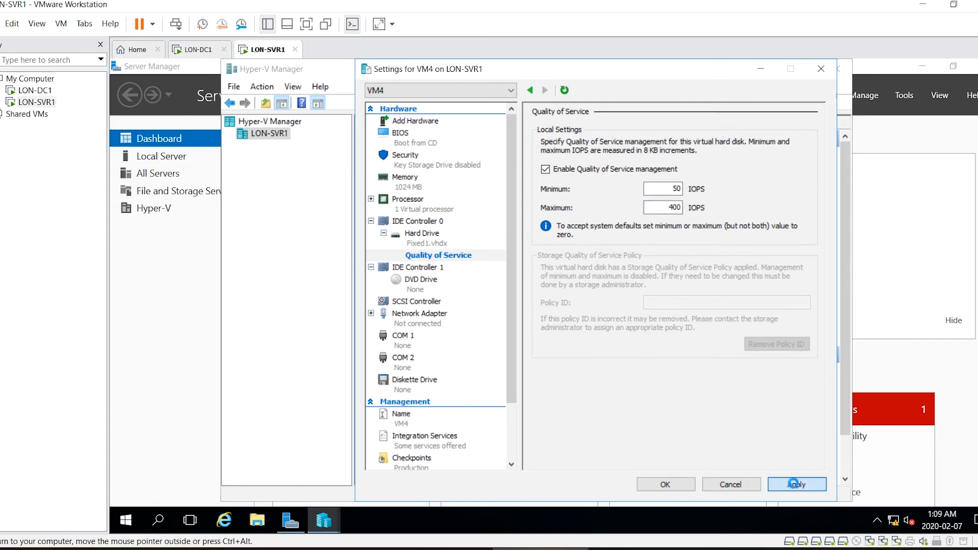
{"action": "left_click", "coordinate": [678, 487]}
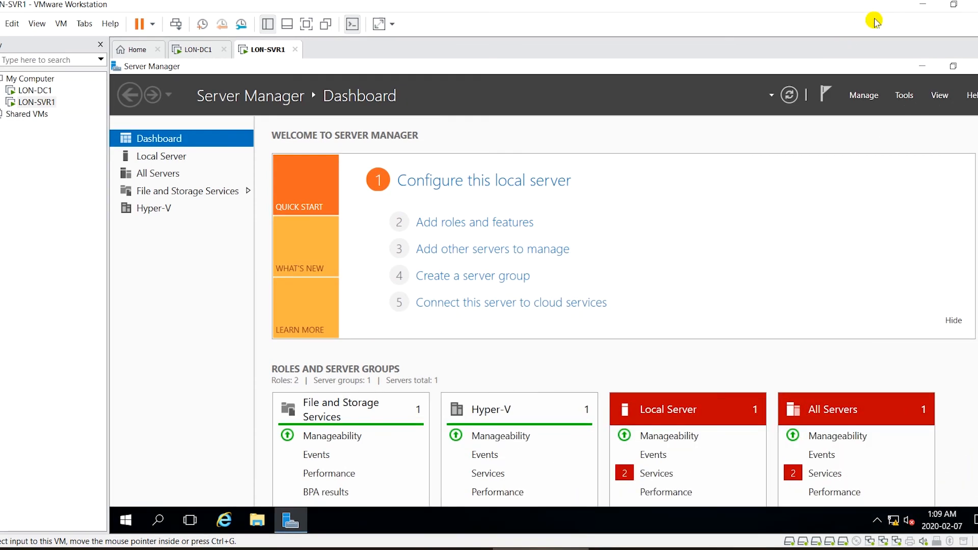
Reopen Hyper-V Manager from Server Manager and review VM4's checkpoint settings, accepting the existing production checkpoint options.
{"action": "left_click", "coordinate": [905, 99]}
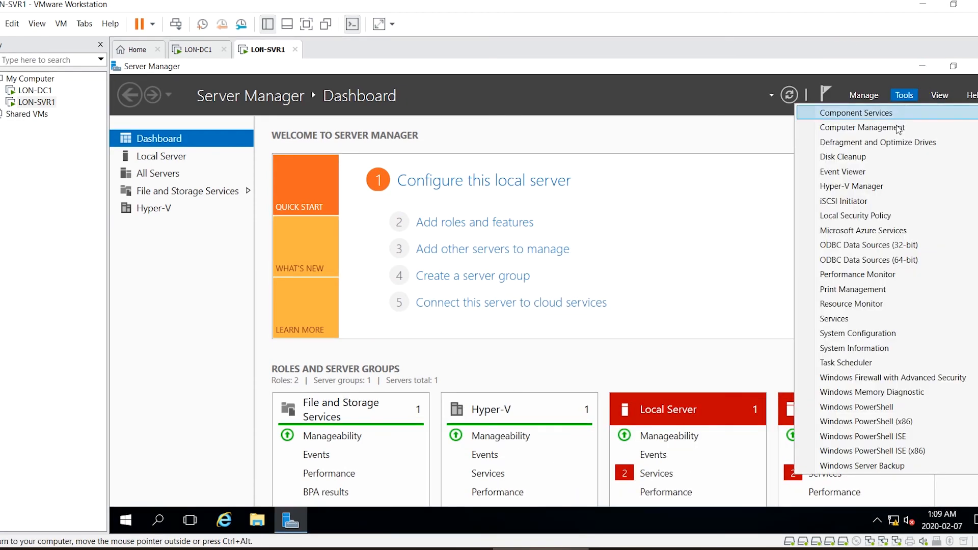
{"action": "left_click", "coordinate": [867, 188]}
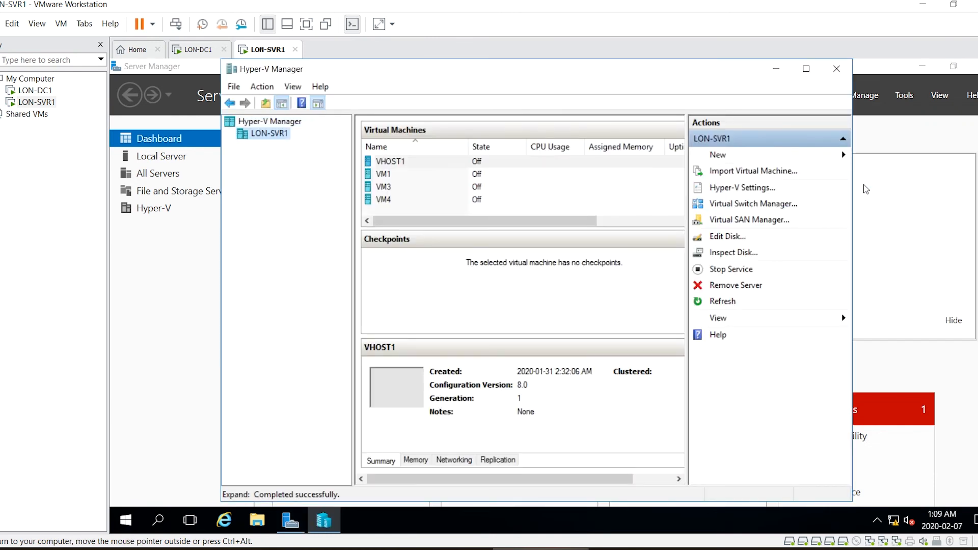
{"action": "right_click", "coordinate": [387, 203]}
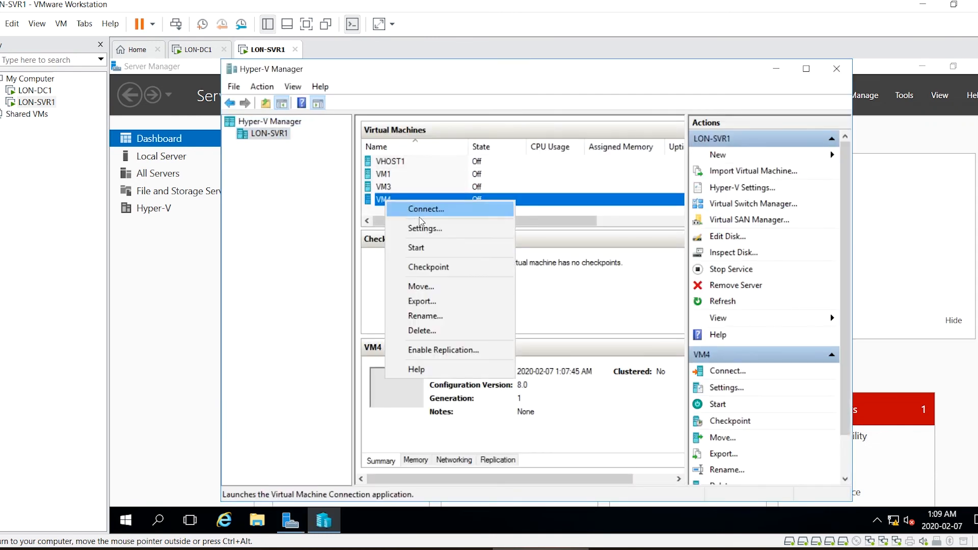
{"action": "left_click", "coordinate": [426, 229]}
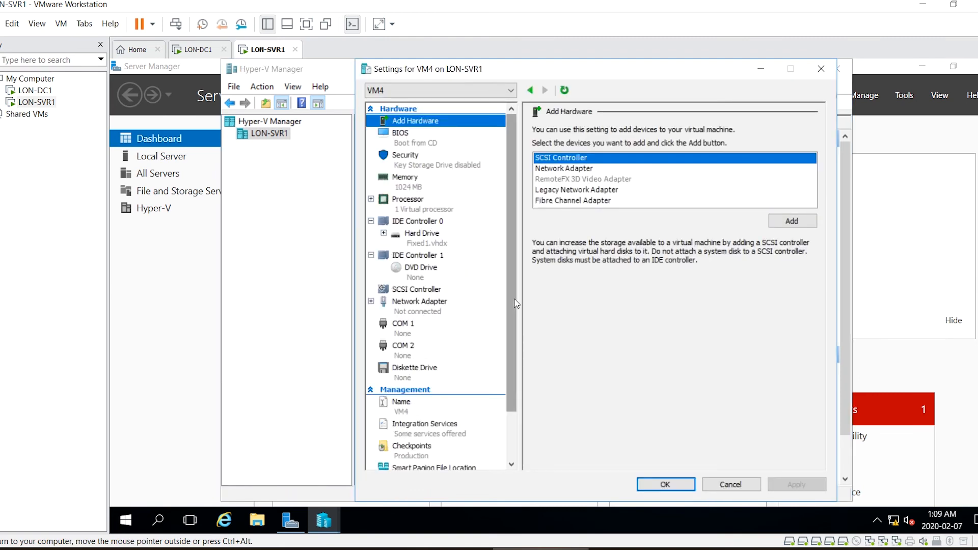
{"action": "left_click_drag", "start_coordinate": [515, 303], "coordinate": [516, 349]}
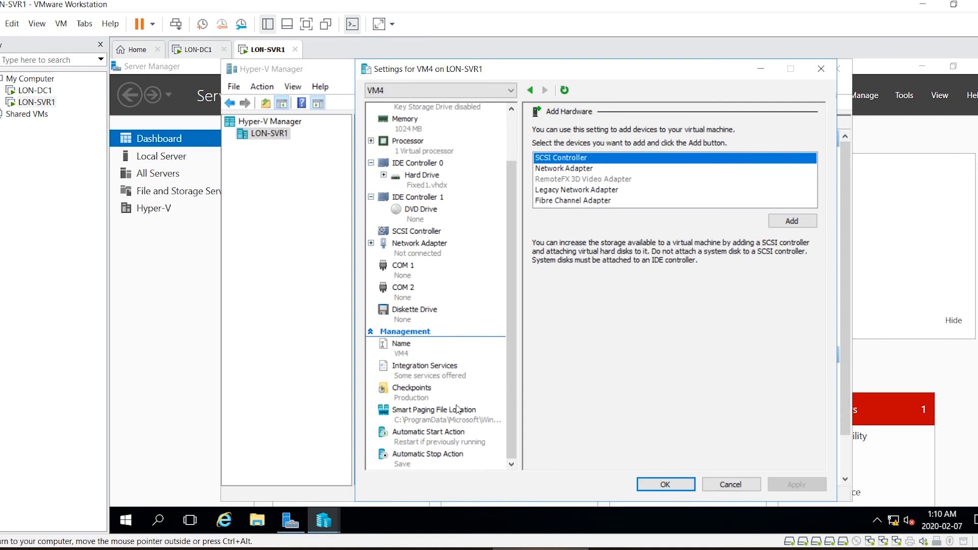
{"action": "left_click", "coordinate": [406, 392]}
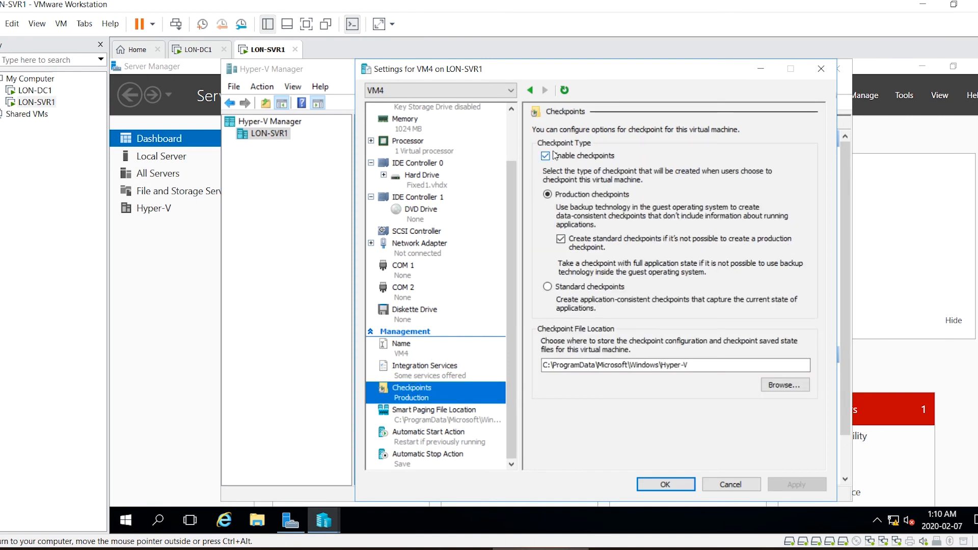
{"action": "left_click", "coordinate": [666, 485]}
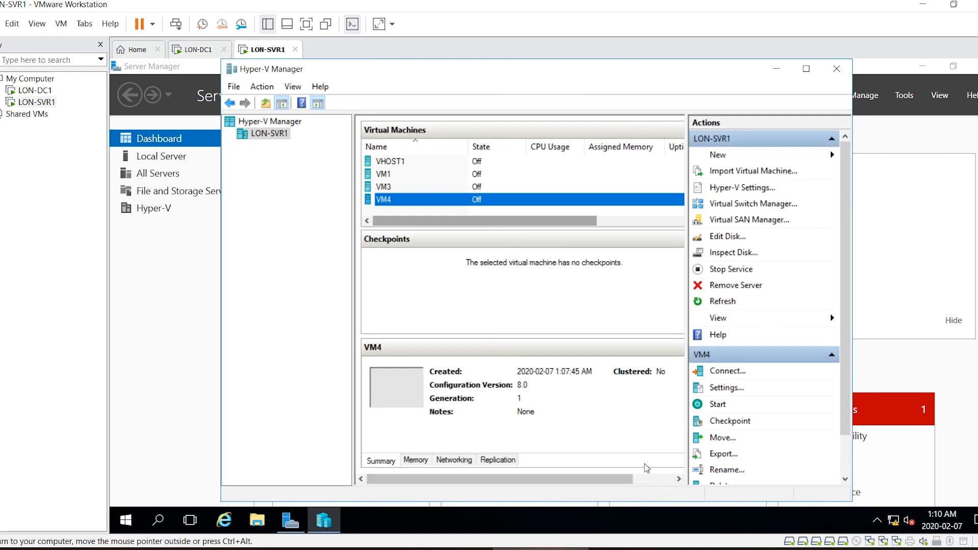
Create a checkpoint of the VM4 virtual machine and select it in the checkpoint tree.
{"action": "right_click", "coordinate": [417, 201]}
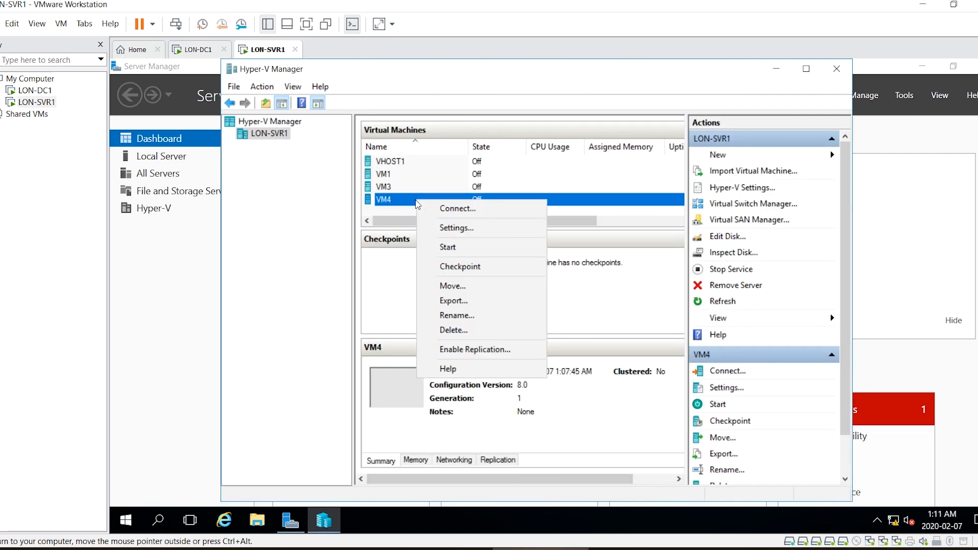
{"action": "left_click", "coordinate": [498, 266]}
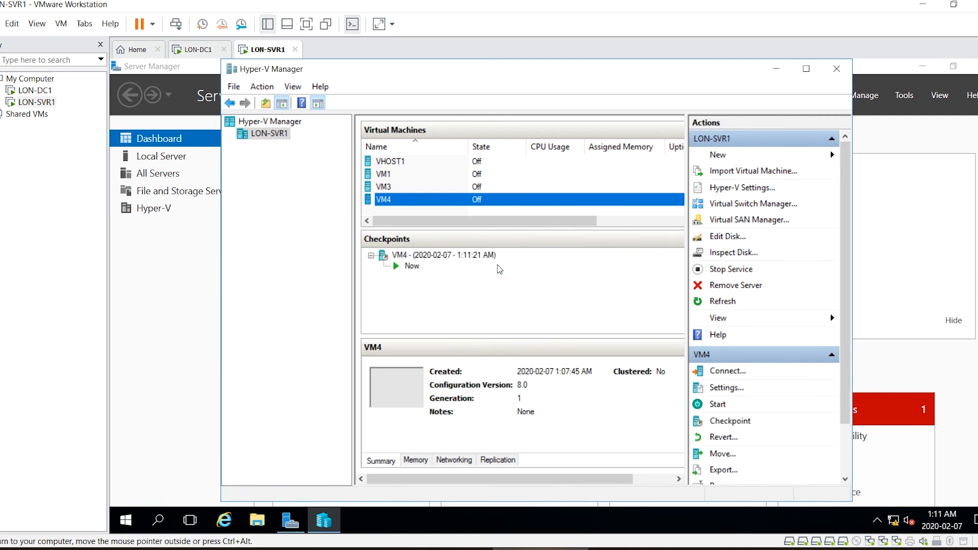
{"action": "left_click", "coordinate": [443, 254]}
{"action": "left_click", "coordinate": [401, 200]}
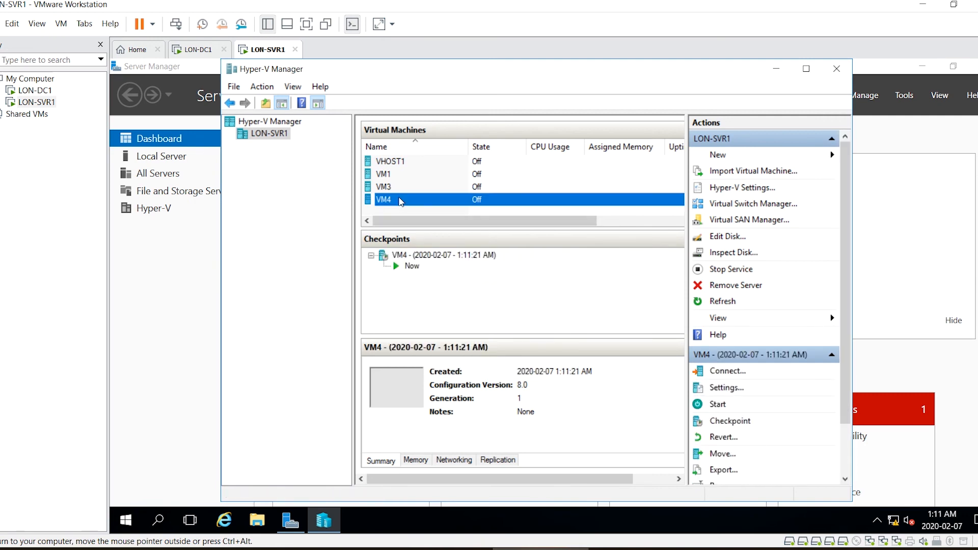
{"action": "right_click", "coordinate": [401, 200]}
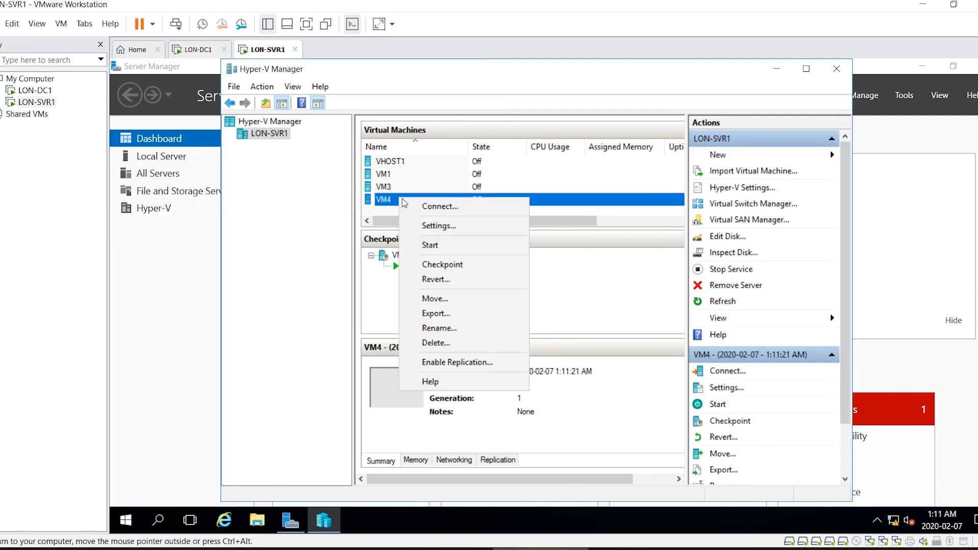
{"action": "left_click", "coordinate": [487, 279]}
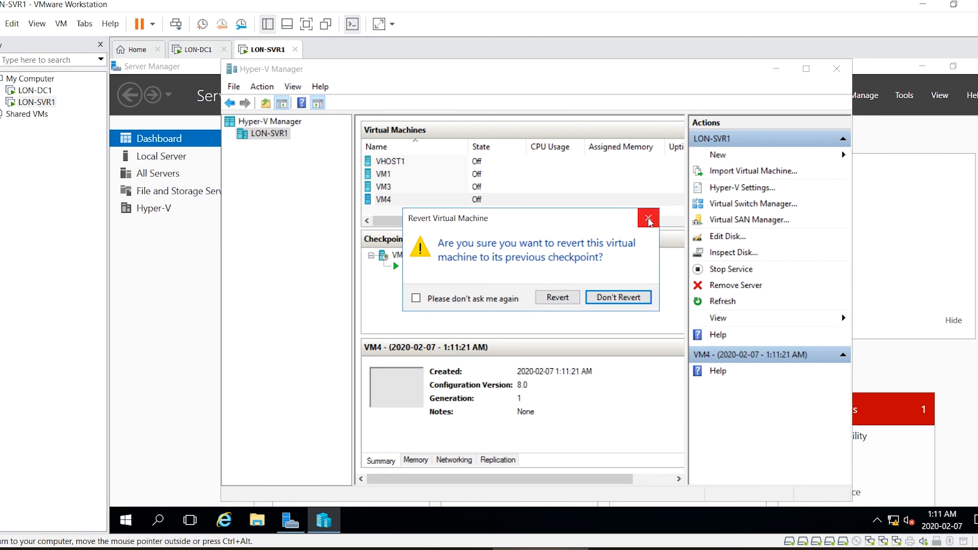
{"action": "left_click", "coordinate": [649, 219]}
{"action": "left_click", "coordinate": [475, 294]}
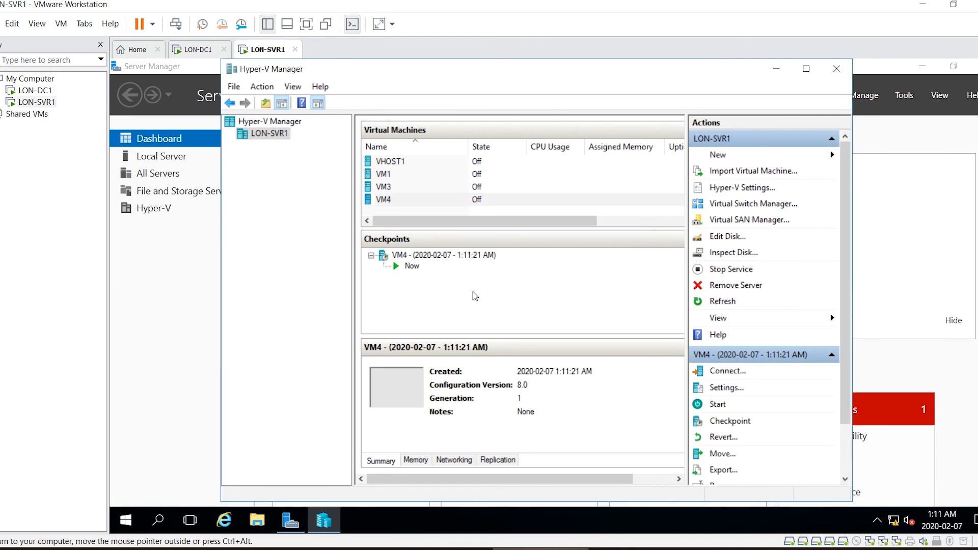
Delete VM4's checkpoint from the checkpoint tree and confirm the deletion.
{"action": "left_click", "coordinate": [436, 256]}
{"action": "right_click", "coordinate": [436, 256]}
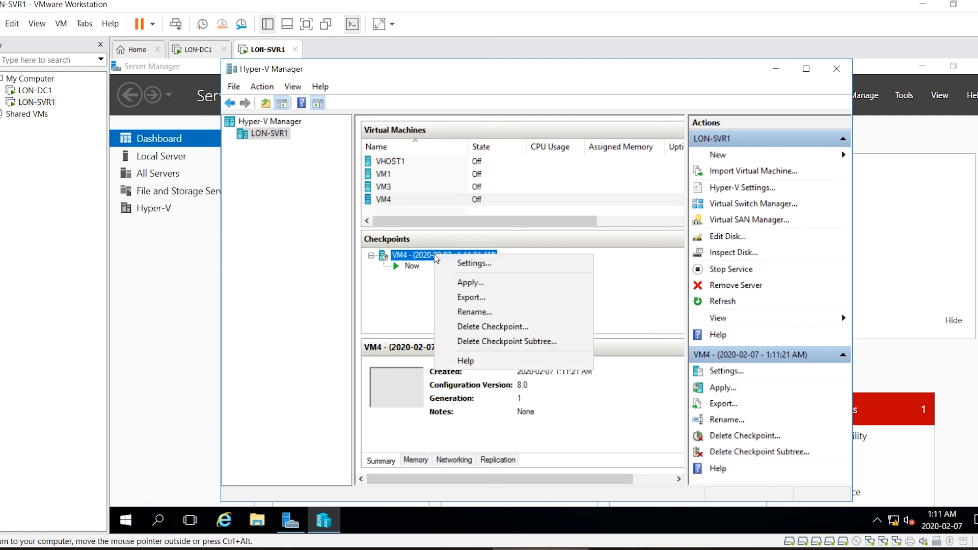
{"action": "left_click", "coordinate": [497, 326]}
{"action": "left_click", "coordinate": [565, 301]}
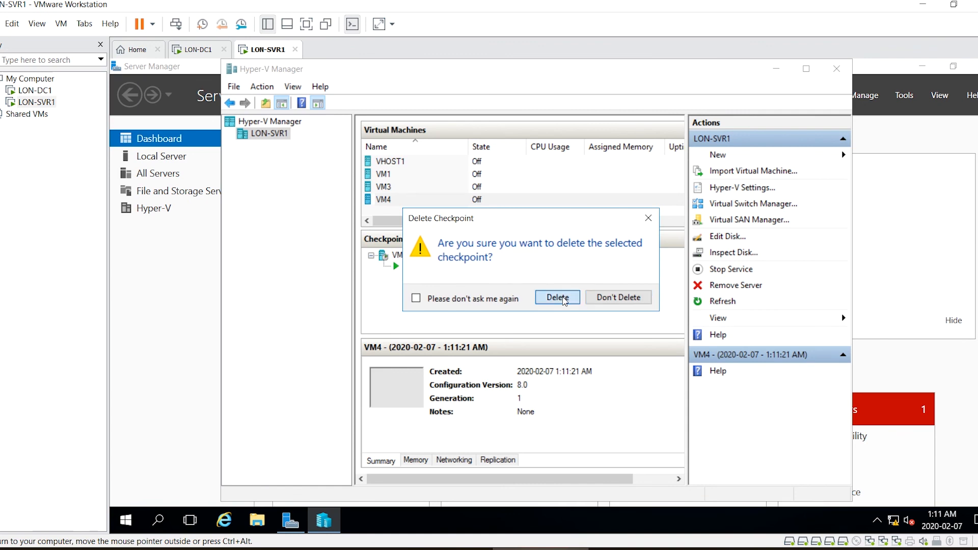